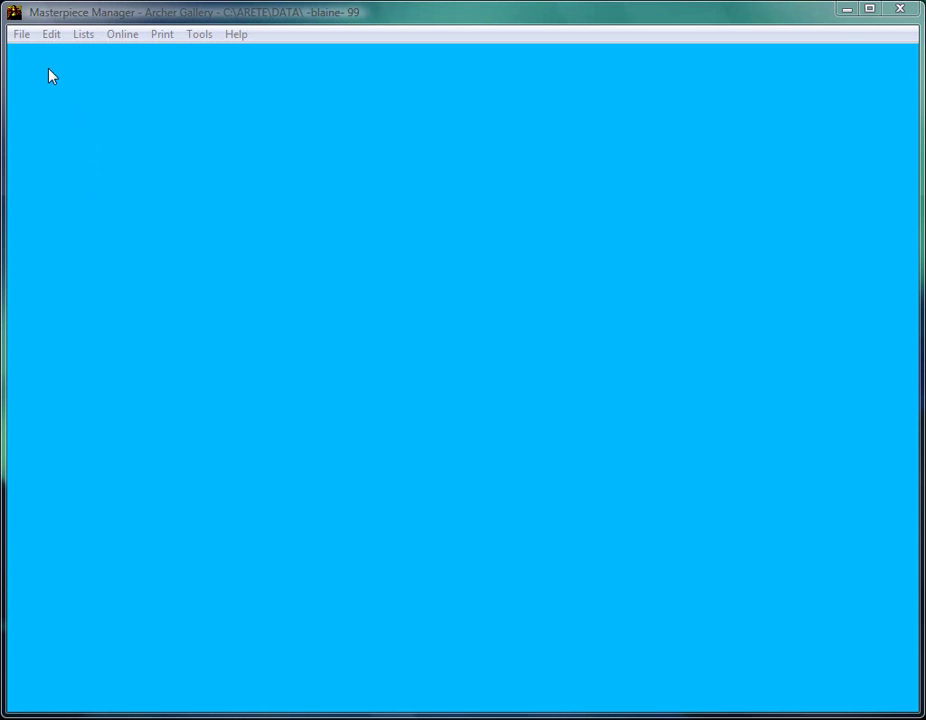
Start a new sale and add the title Evening Dance as its first line item.
left_click(21, 34)
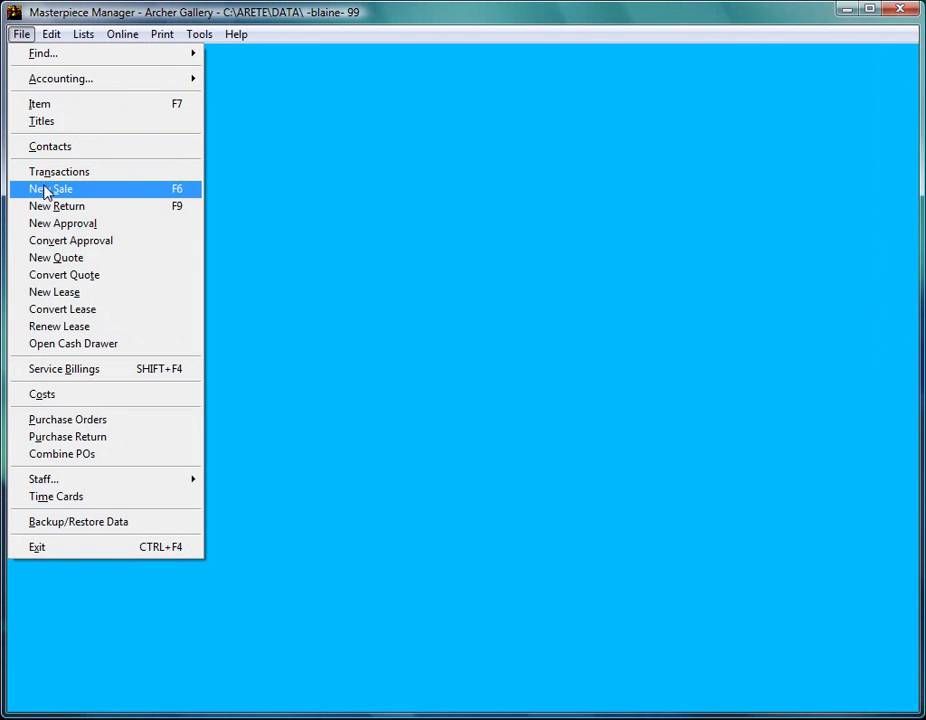
left_click(45, 190)
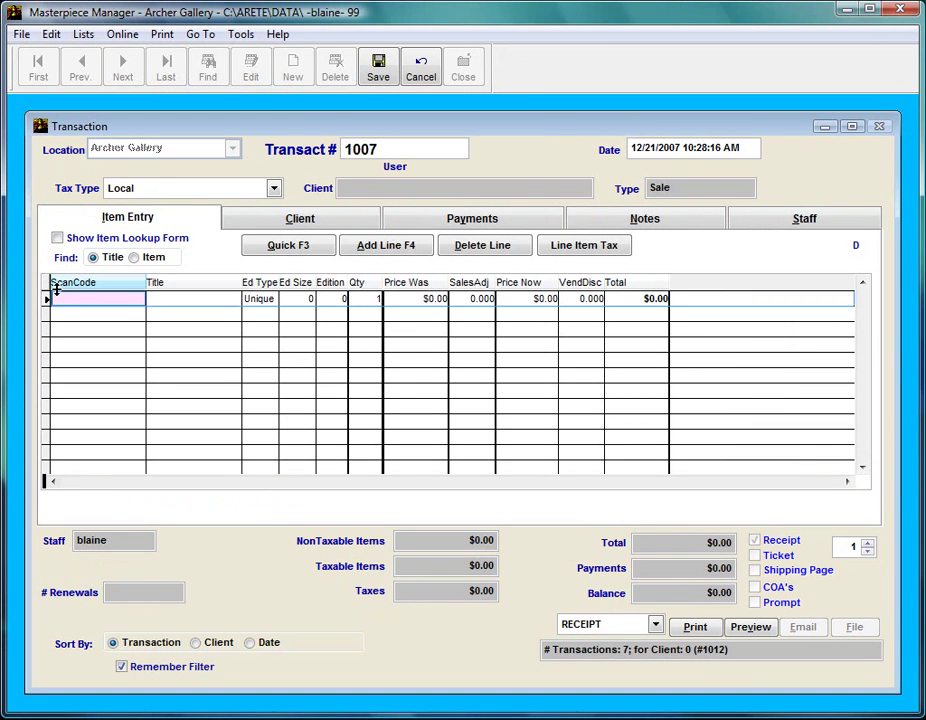
left_click(200, 303)
left_click(163, 298)
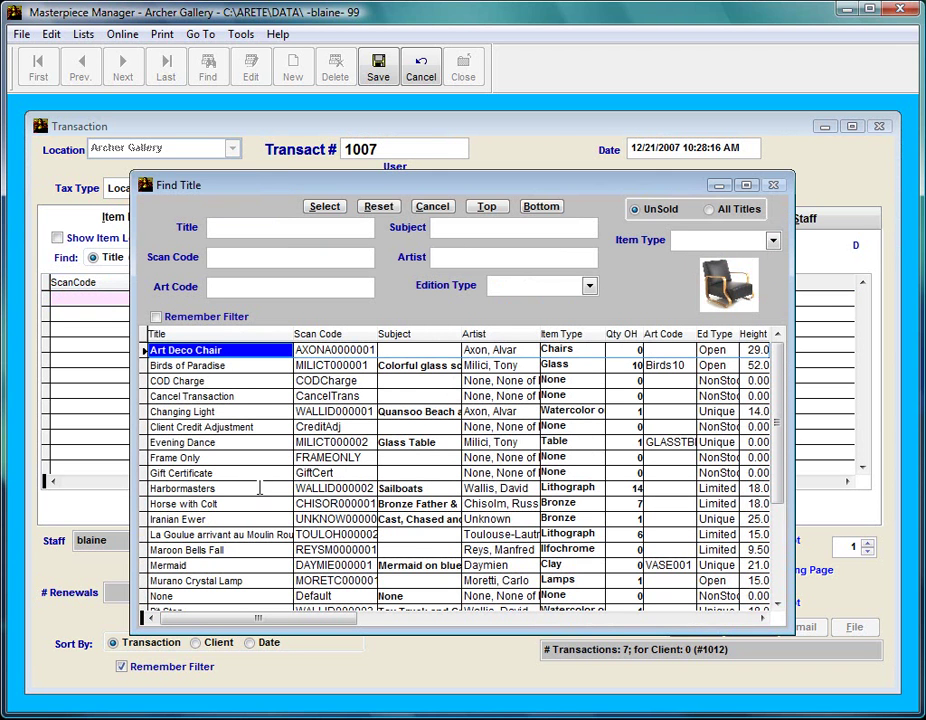
double_click(229, 442)
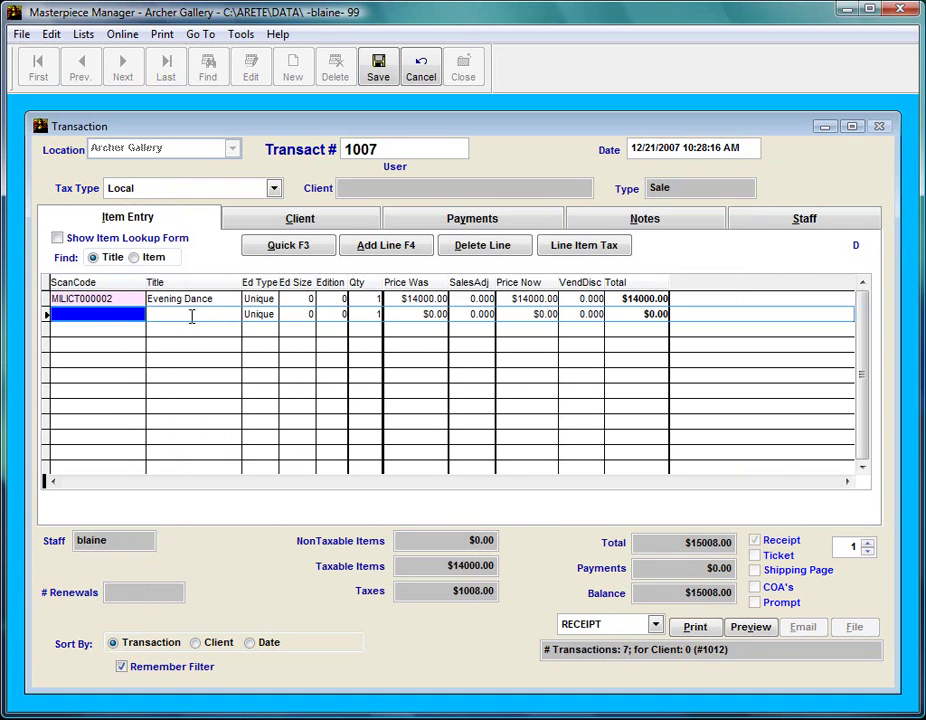
Look up the existing client by name and assign that client to the sale.
left_click(261, 226)
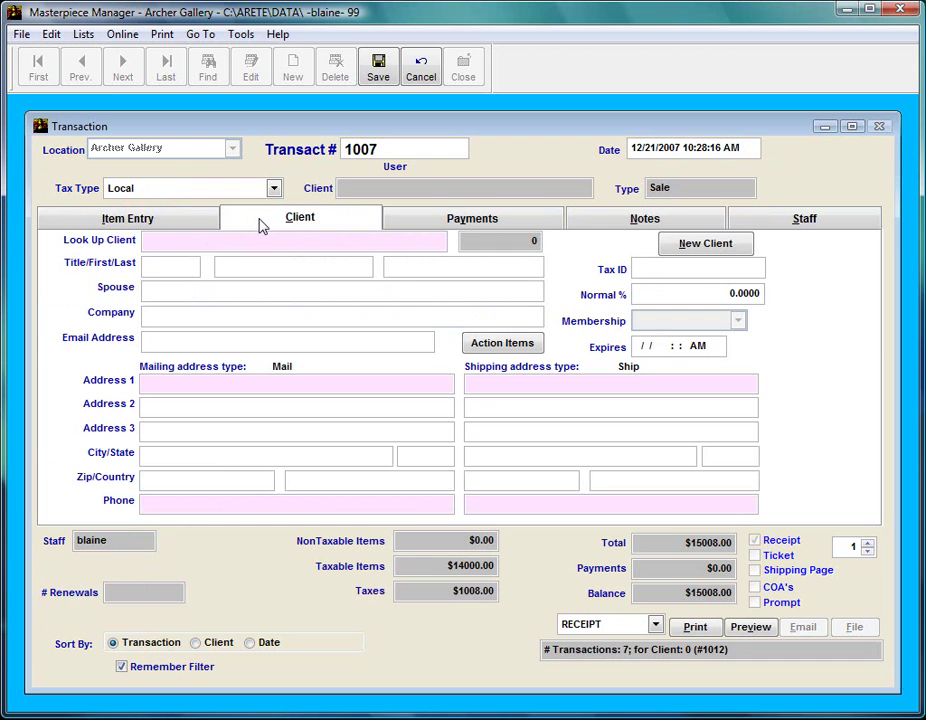
type("Christmas, Mary")
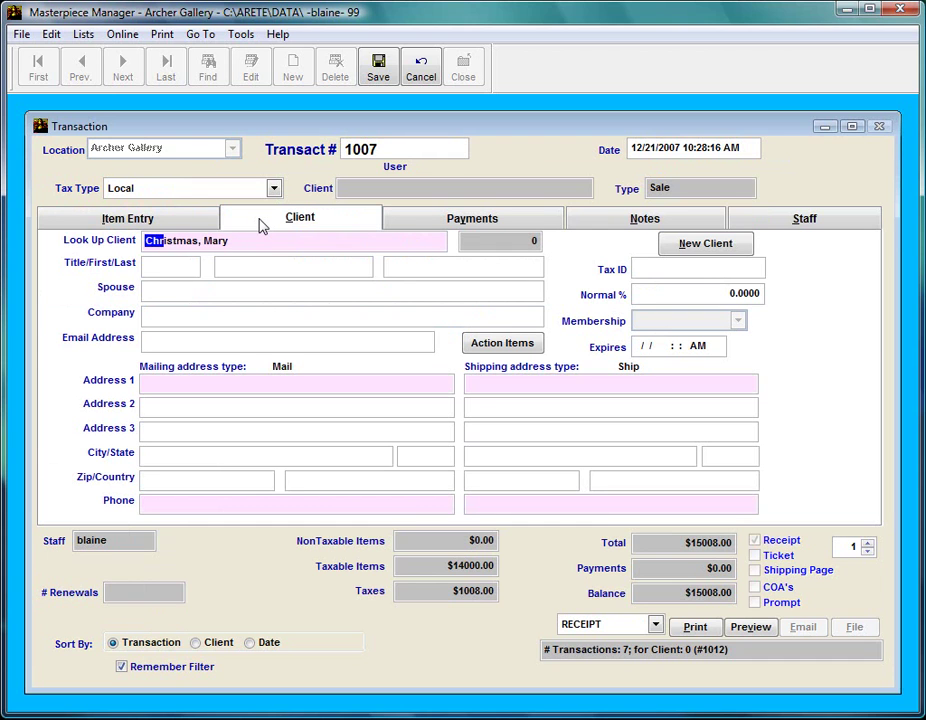
key("Return")
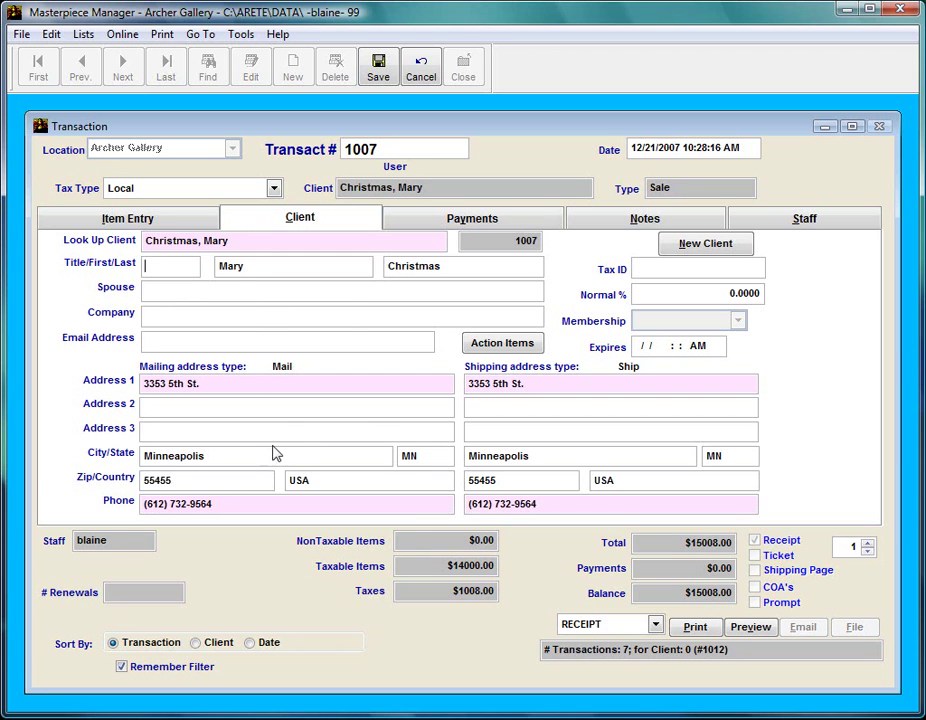
Change the pay type of the sale's payment line to Layaway, opening the payment calculator.
left_click(445, 224)
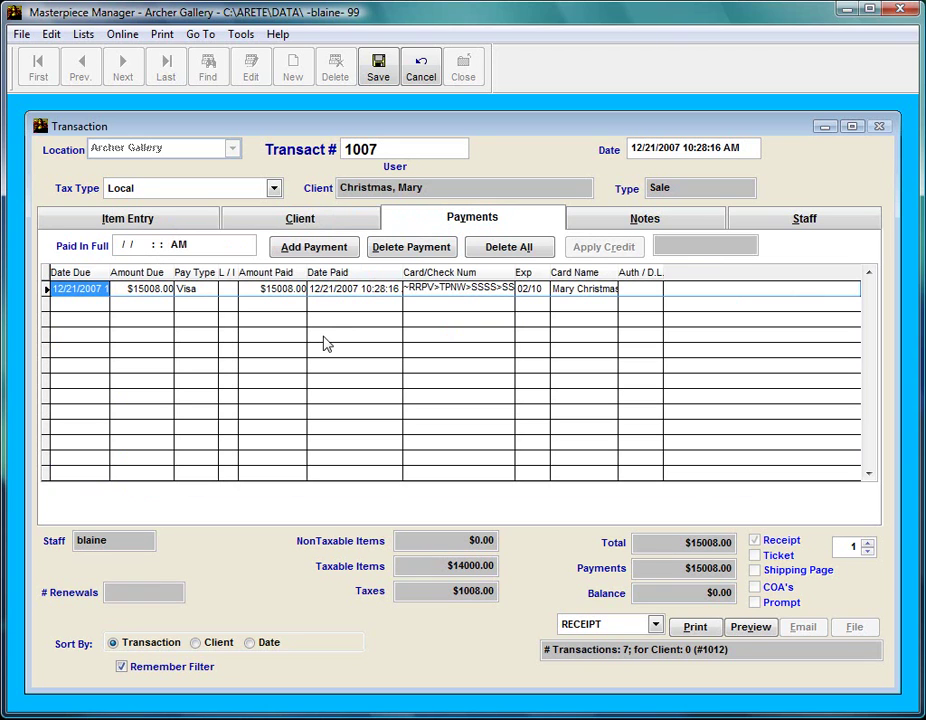
key("Tab")
key("Tab")
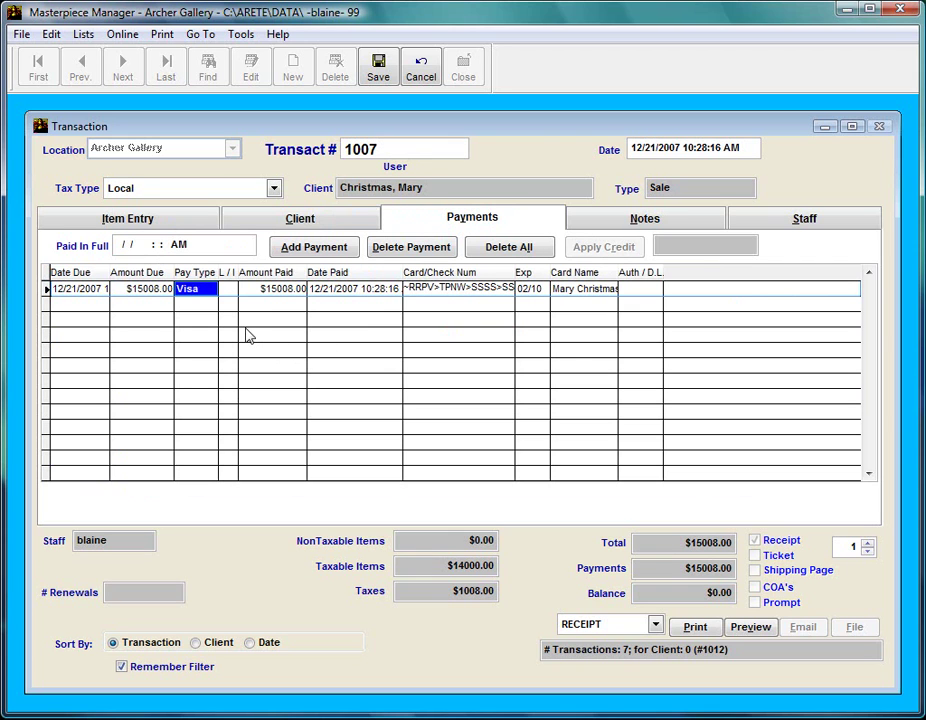
type("Layaway")
double_click(195, 288)
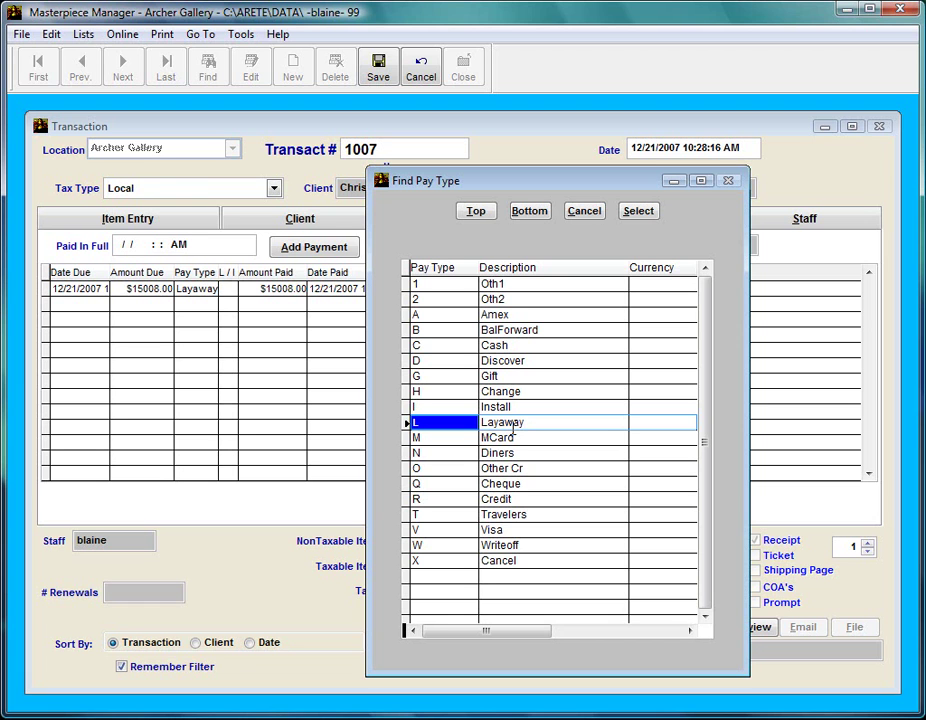
double_click(455, 425)
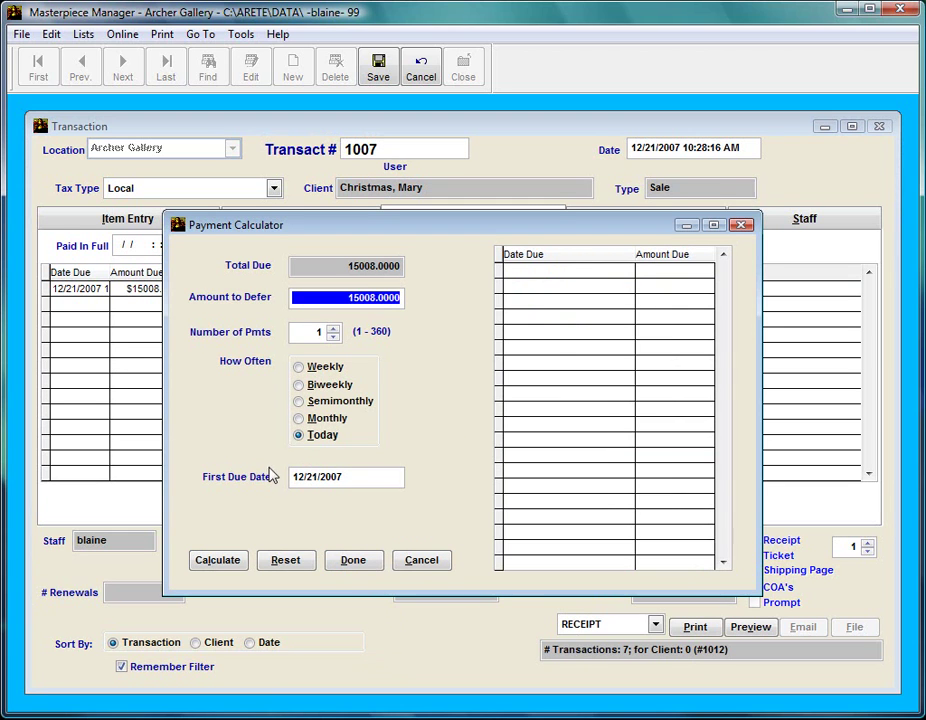
Calculate a layaway schedule of 4 monthly payments for the full amount due.
left_click(311, 420)
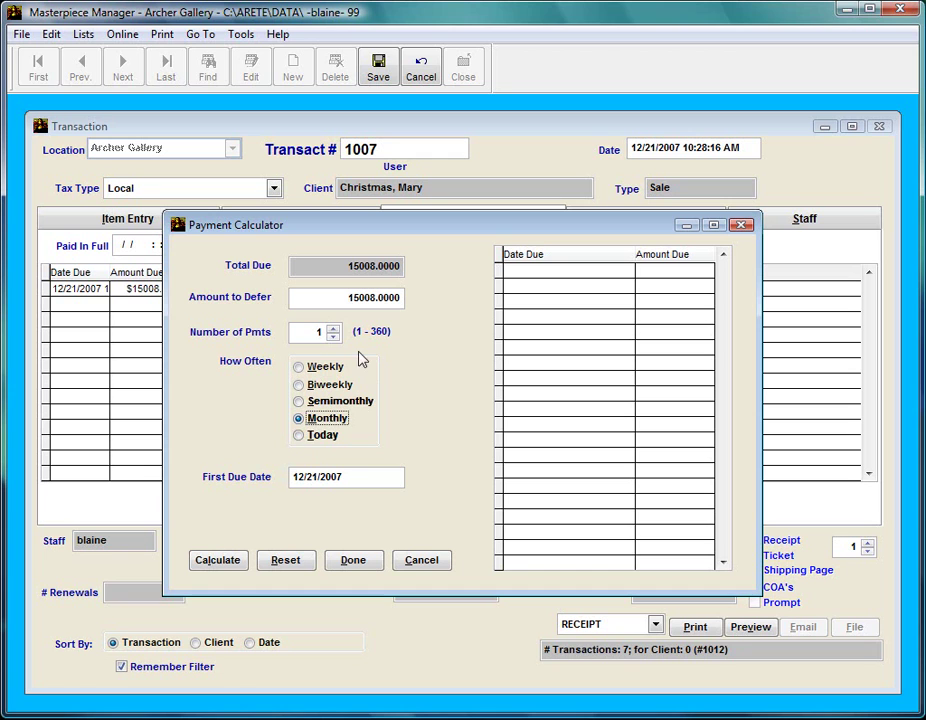
left_click(335, 328)
left_click(335, 328)
left_click(335, 328)
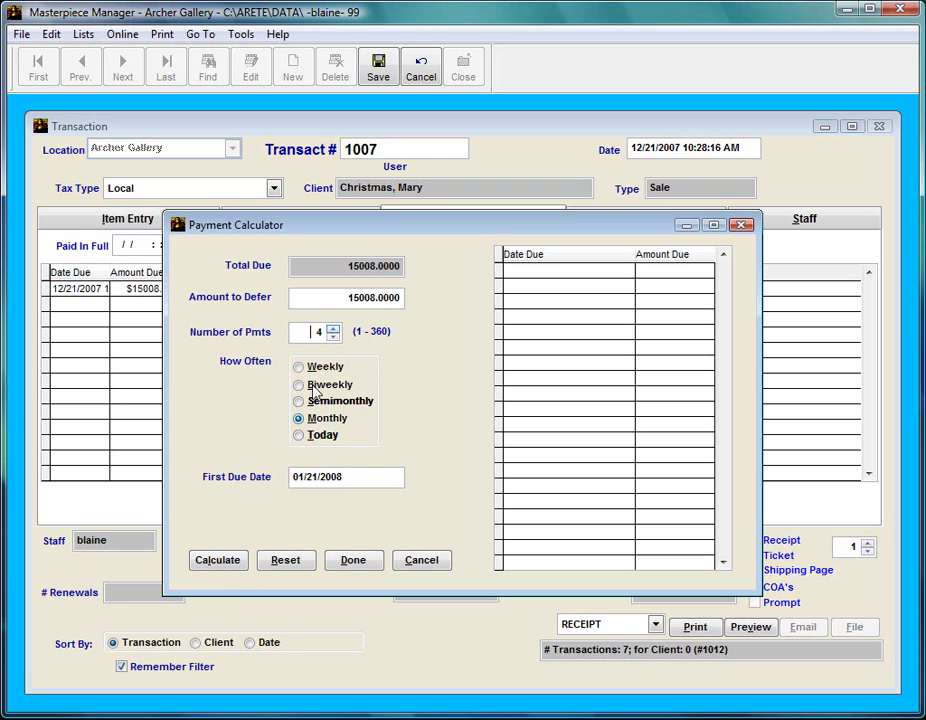
left_click(243, 563)
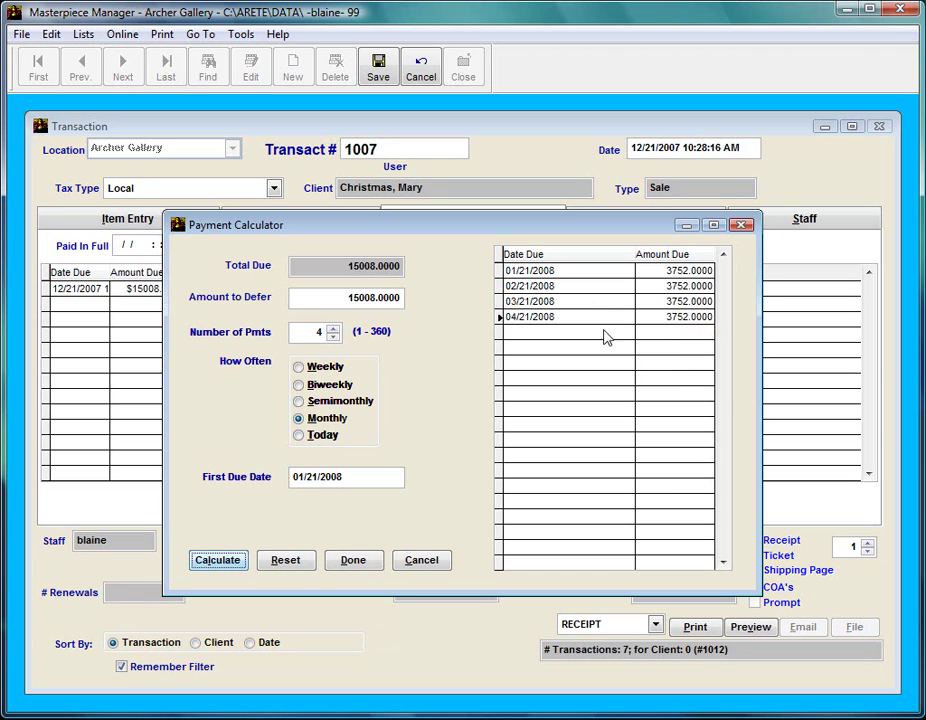
Recalculate the layaway schedule with 5 payments and accept it, saving and closing the sale.
left_click(333, 328)
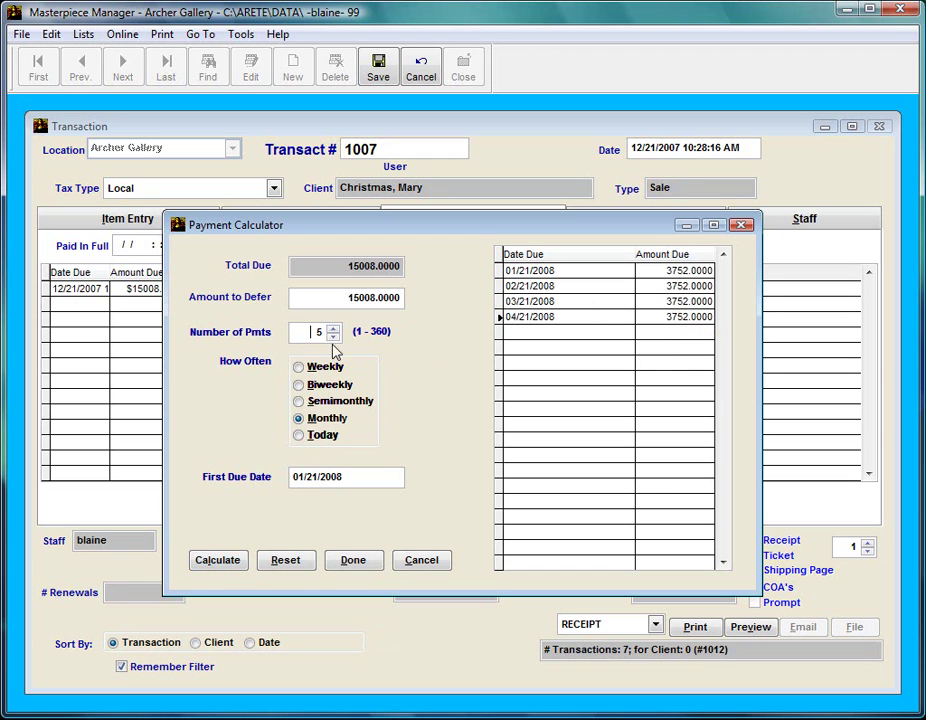
left_click(220, 566)
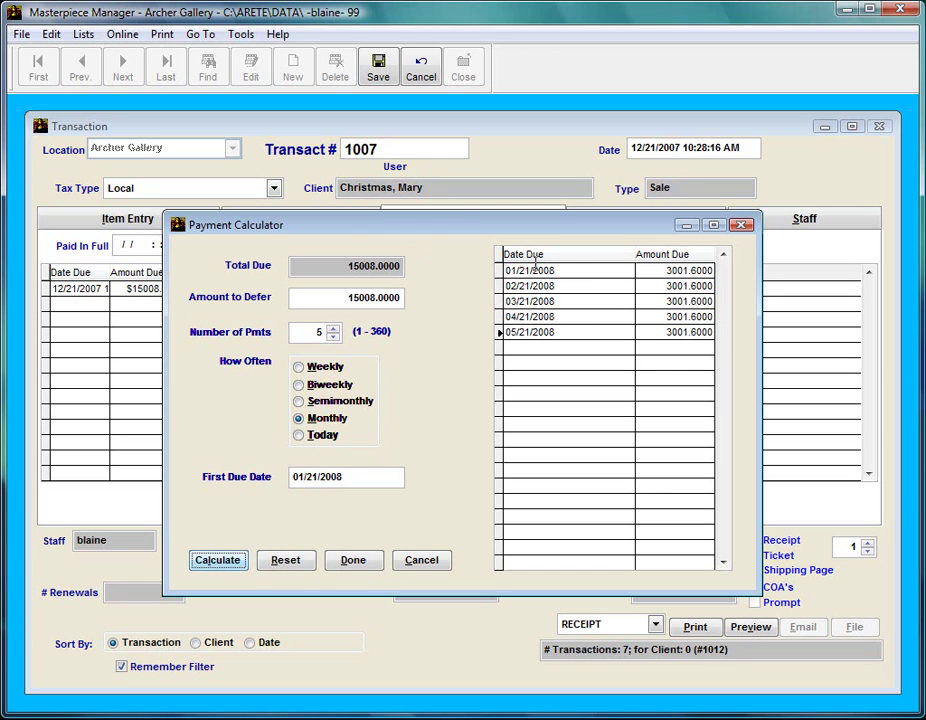
left_click(354, 561)
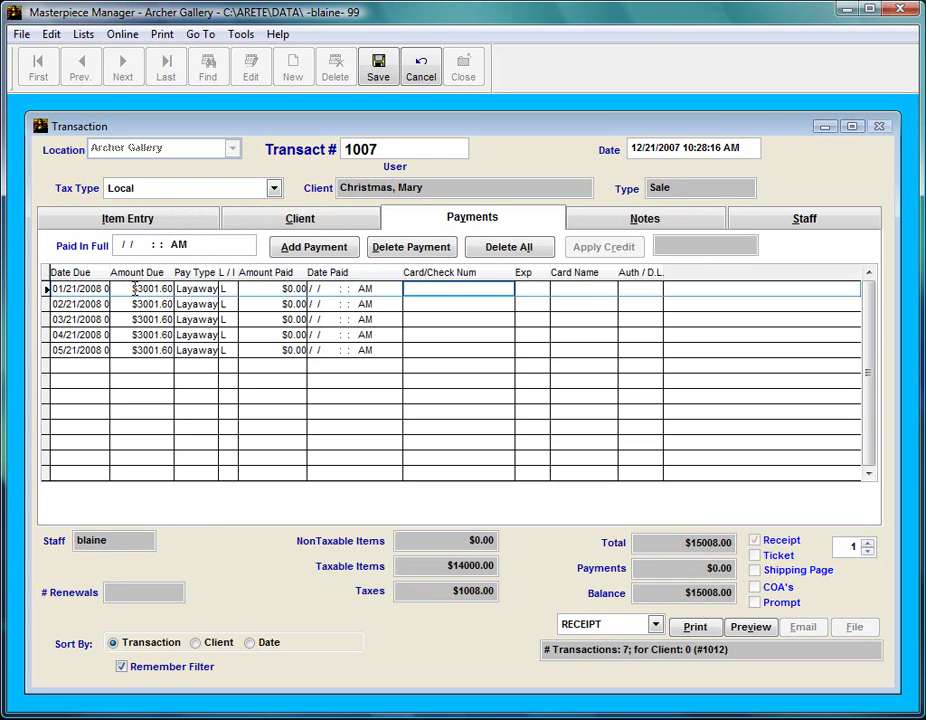
left_click(379, 78)
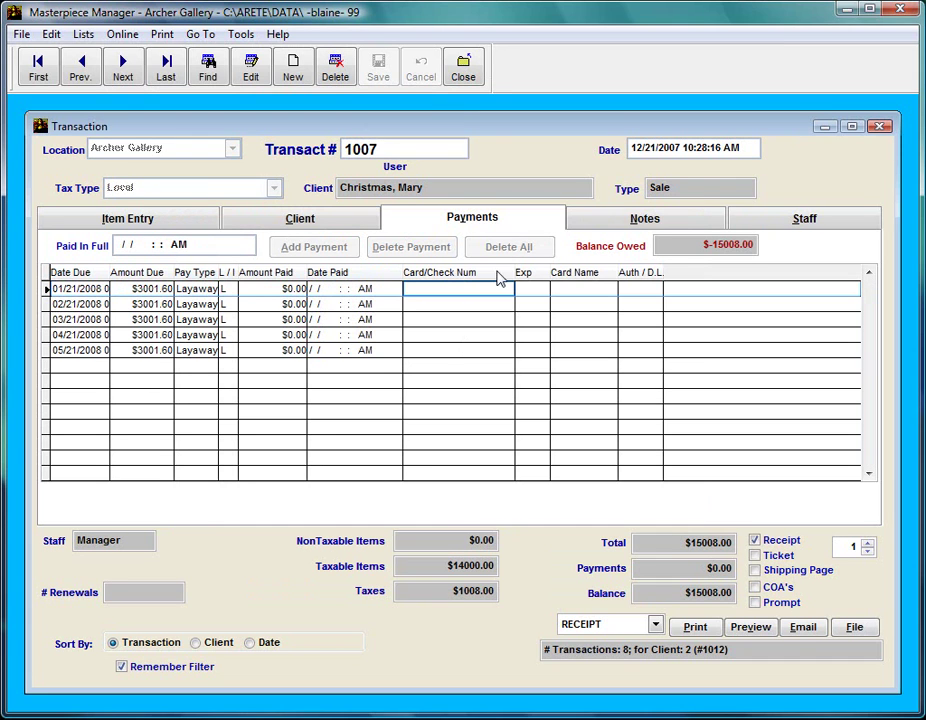
left_click(464, 70)
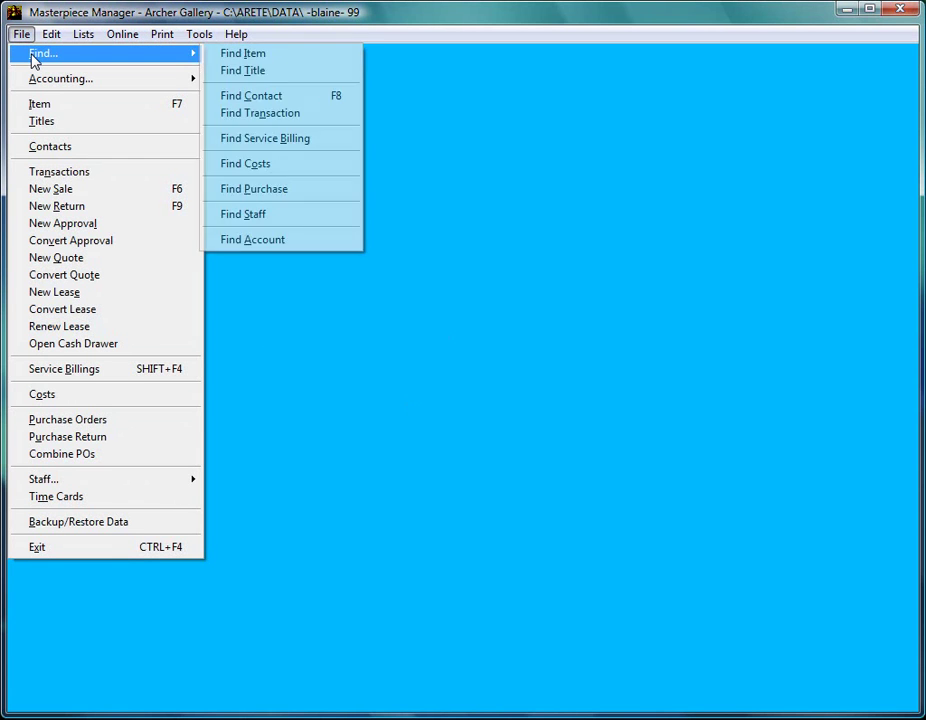
Search the transactions by the client's last name and open the client's 12/21/2007 sale.
left_click(62, 172)
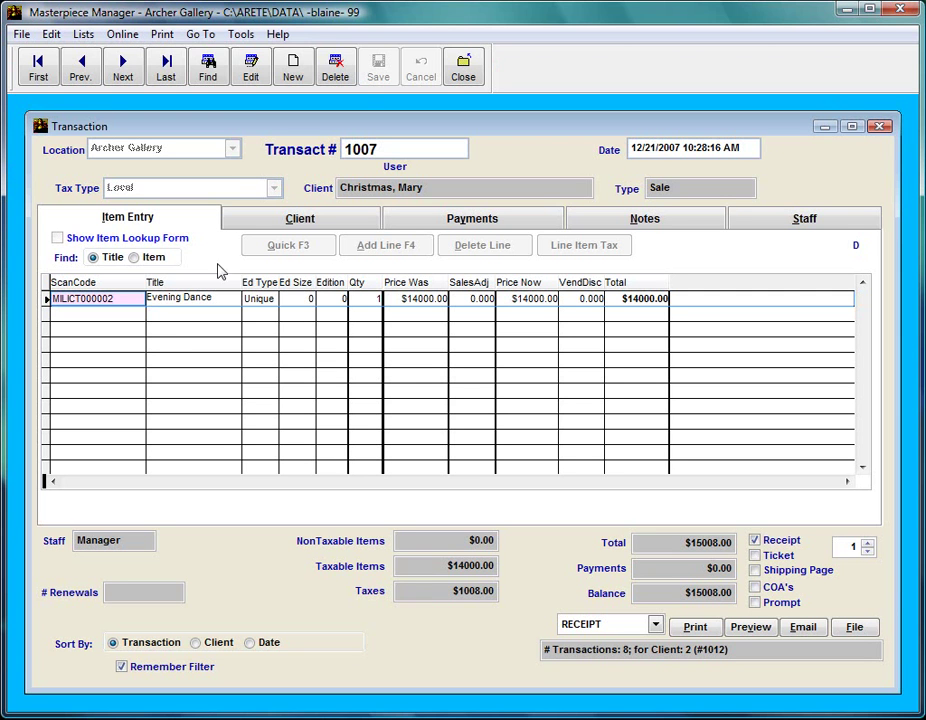
left_click(203, 34)
left_click(205, 34)
left_click(213, 72)
left_click(364, 349)
type("christmas")
key("Tab")
left_click_drag(417, 279, 272, 144)
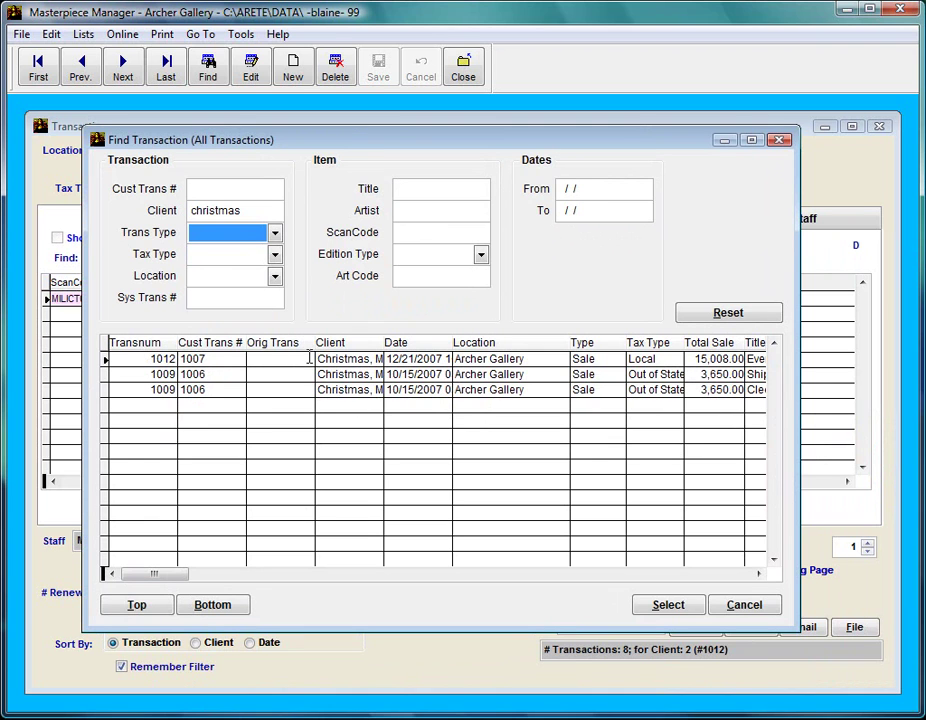
double_click(160, 358)
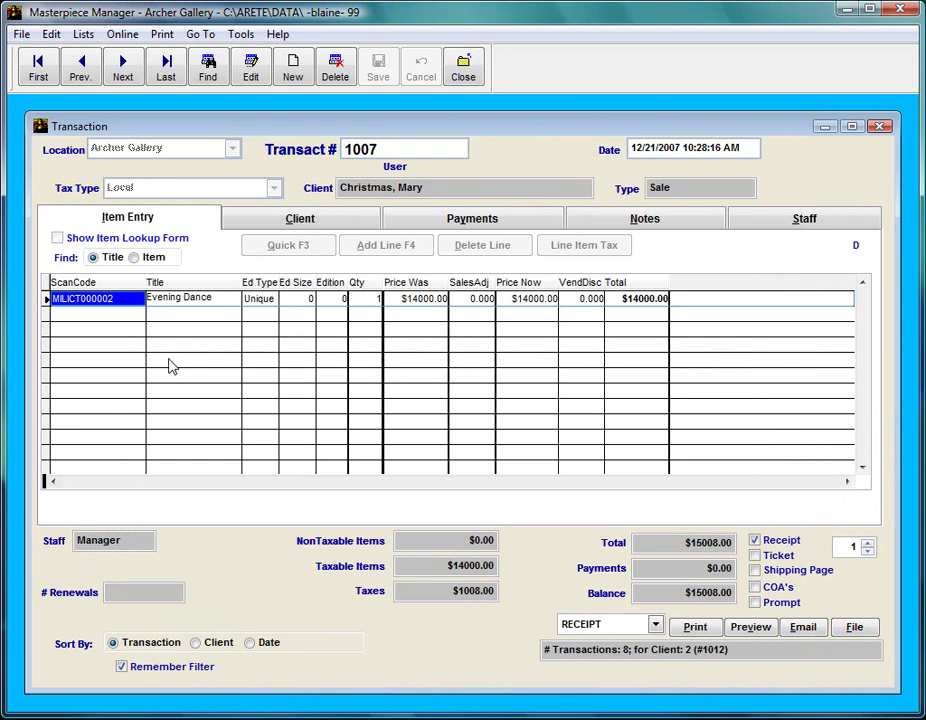
Edit the sale's payments and set the pay type of the 01/21/2008 installment to Cash.
left_click(431, 222)
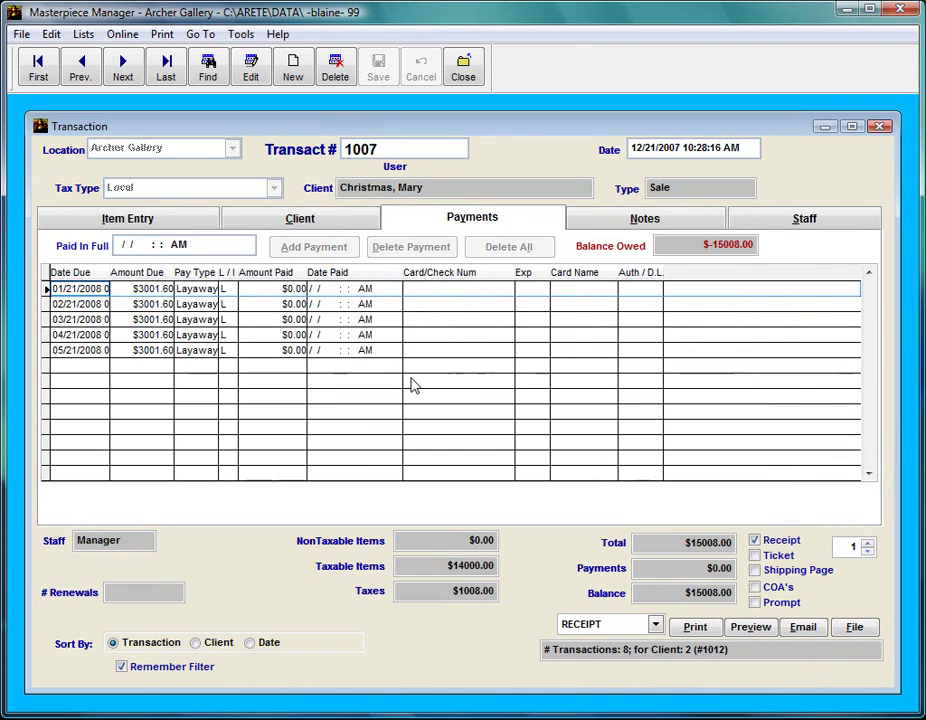
left_click(249, 70)
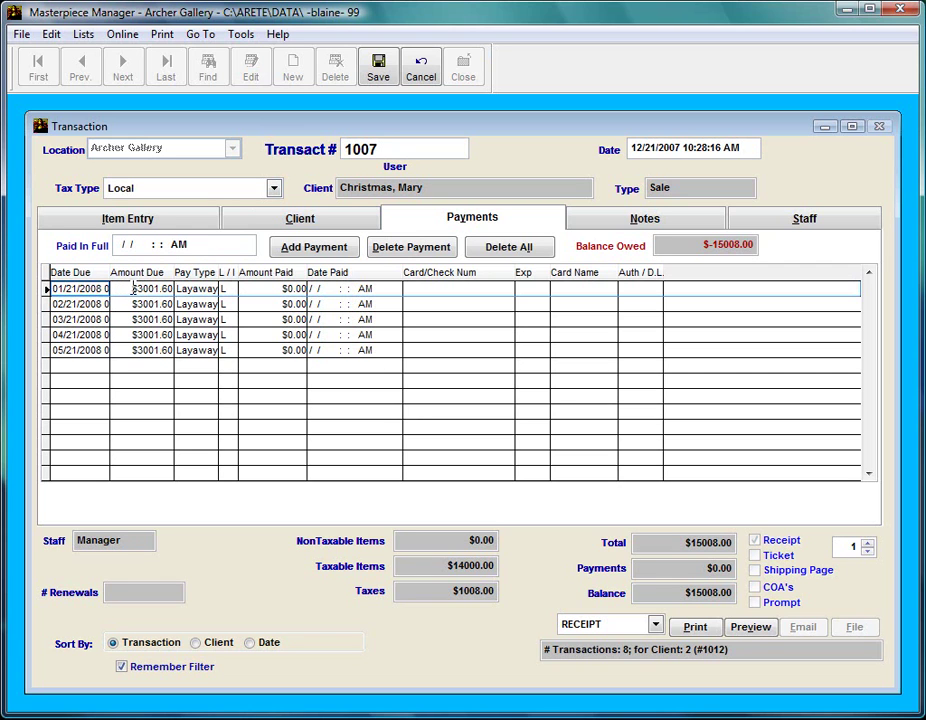
left_click(152, 288)
key("Tab")
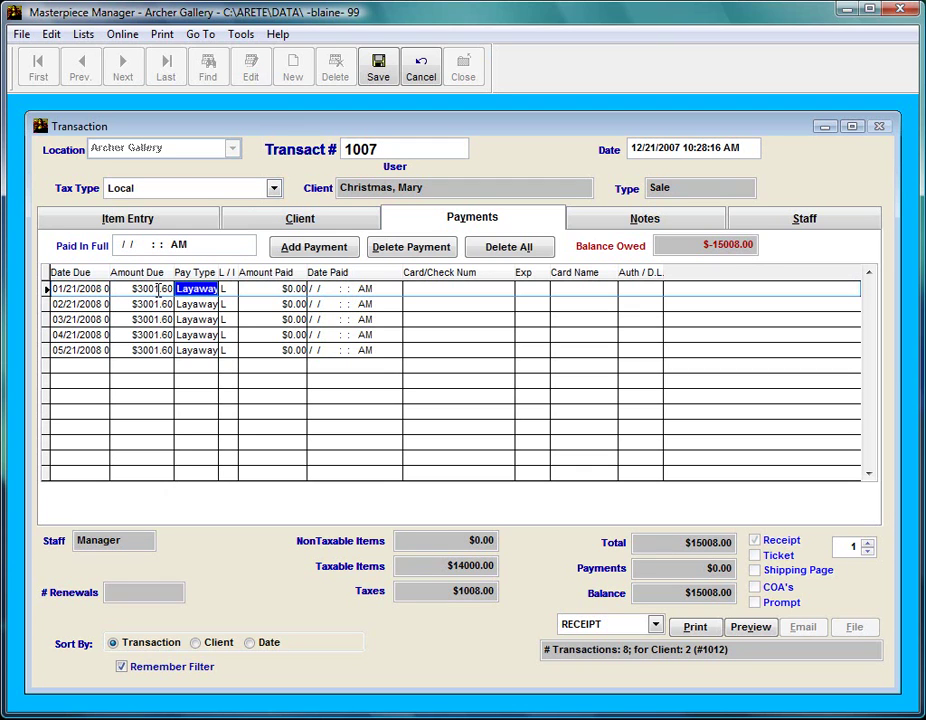
type("Cash")
key("Return")
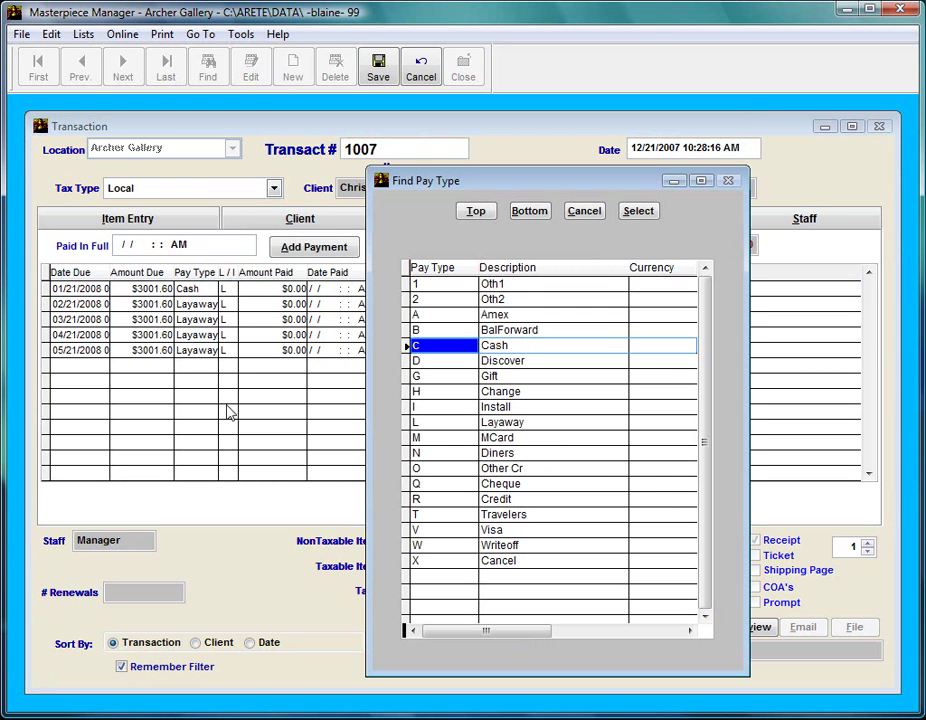
key("Return")
key("Tab")
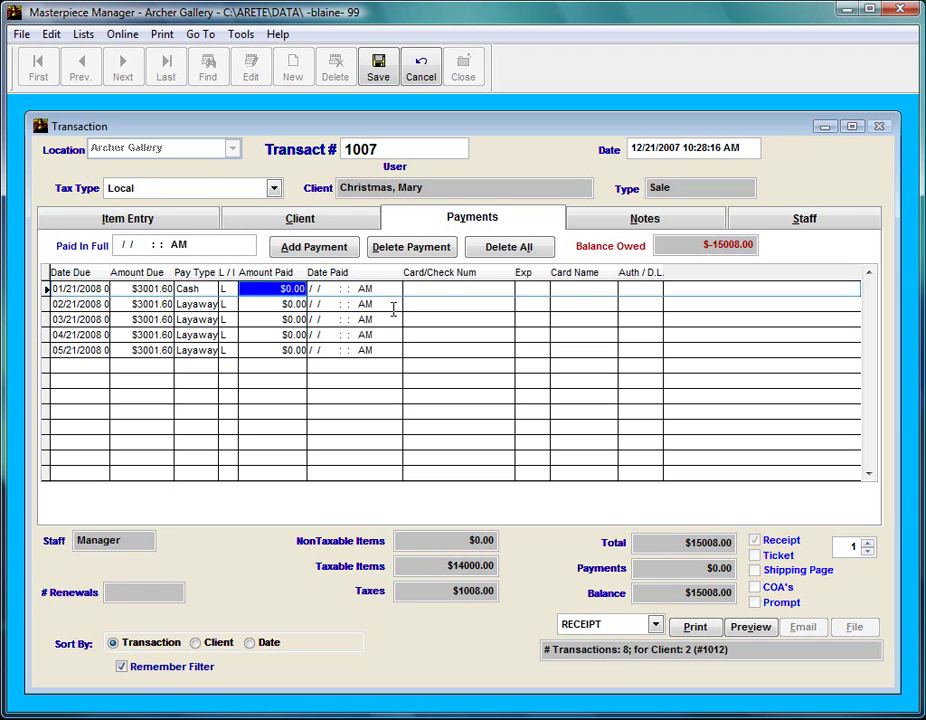
Enter 3001.60 as the amount paid on the 01/21/2008 installment and save the transaction.
type("3001.60")
key("Tab")
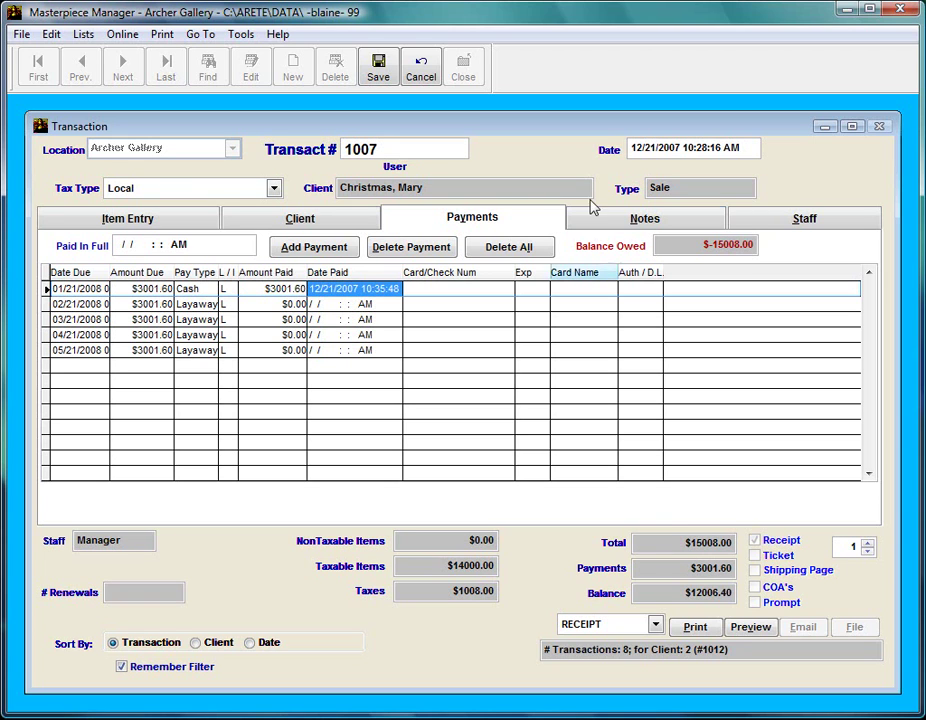
left_click(377, 62)
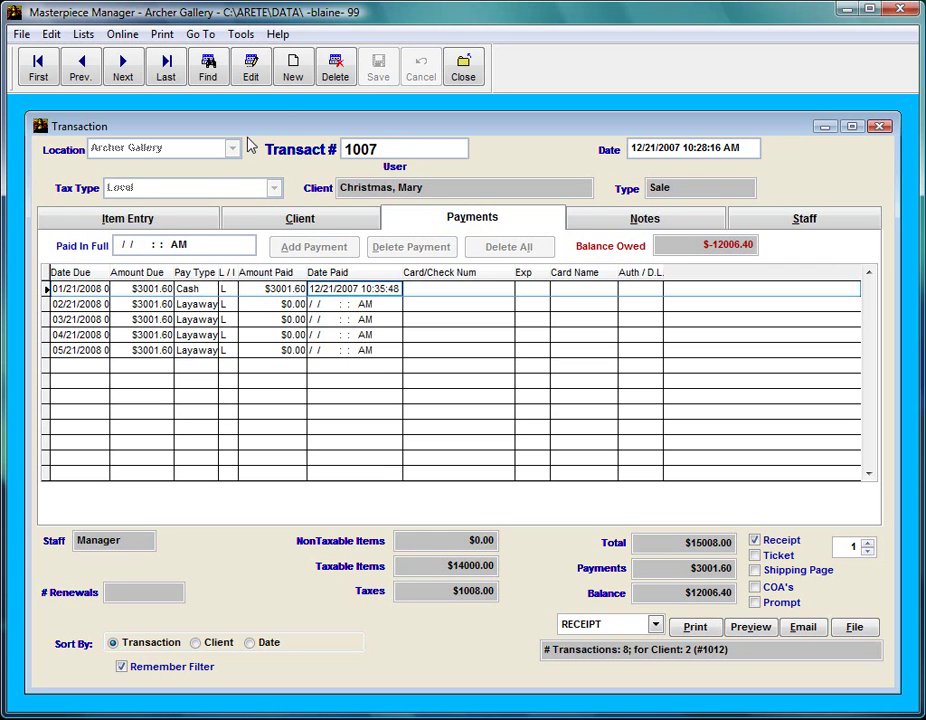
Reopen the transaction for editing and set the pay type of the 02/21/2008 installment to Cheque.
left_click(251, 70)
left_click(125, 303)
key("Tab")
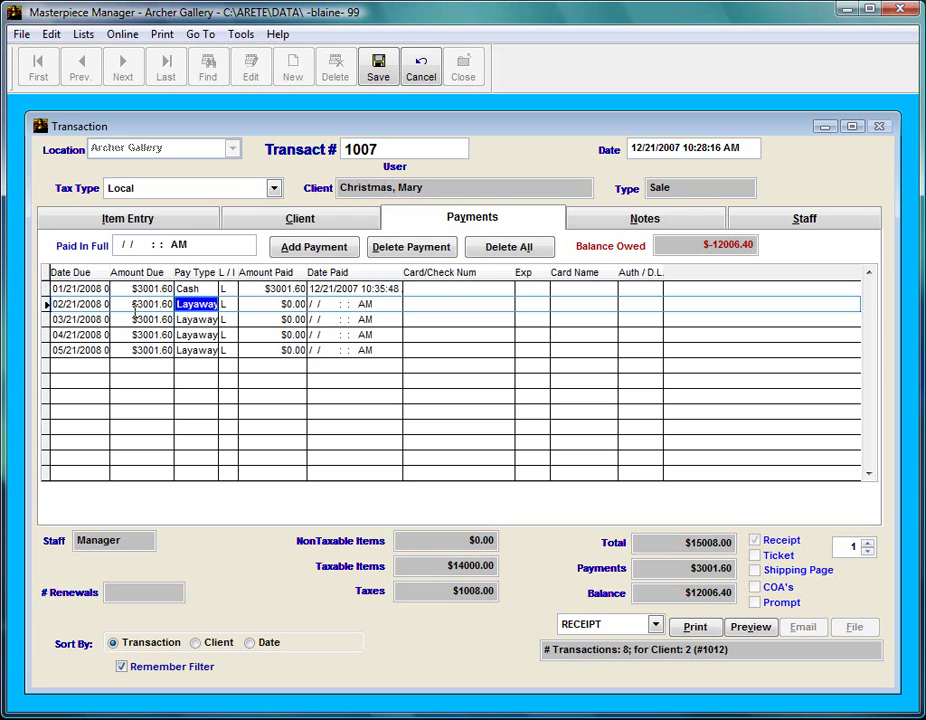
type("che")
key("Tab")
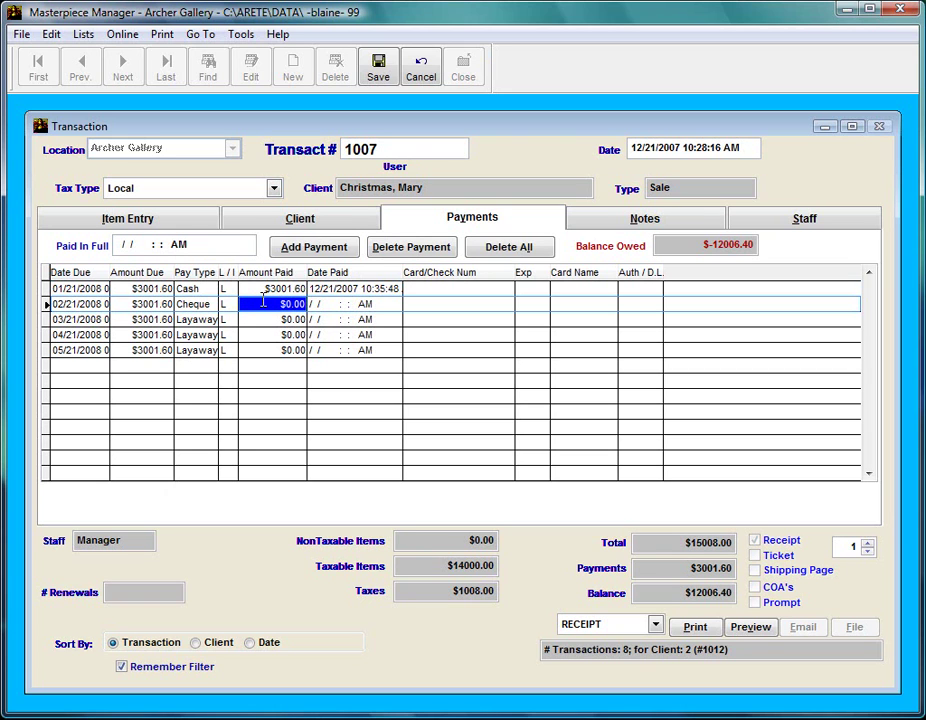
Enter 3200 as the amount paid on the 02/21/2008 installment and try to save the transaction.
type("3200")
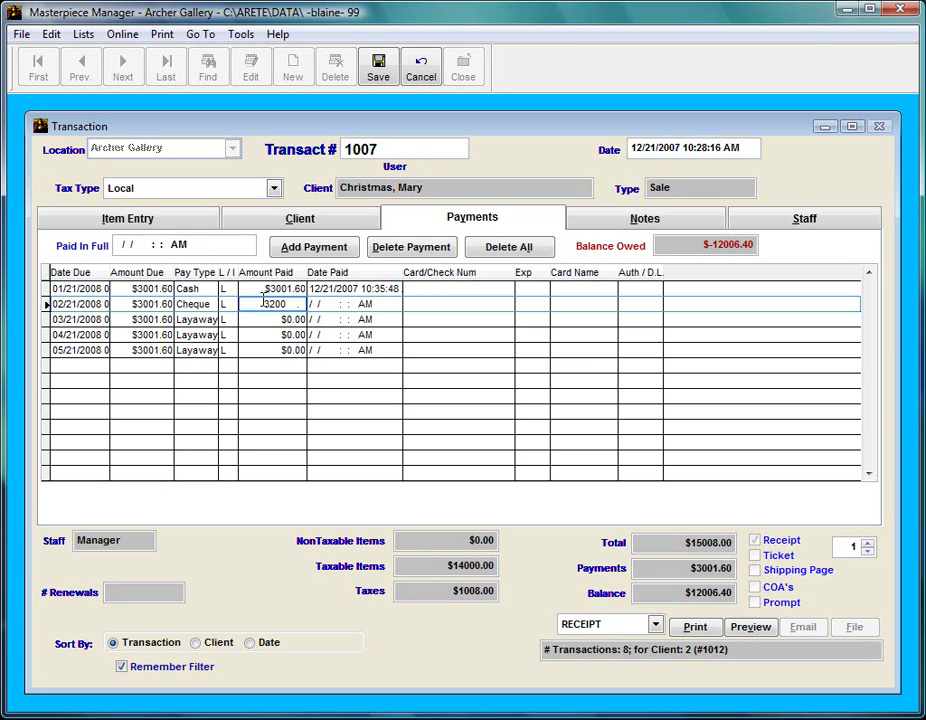
key("Tab")
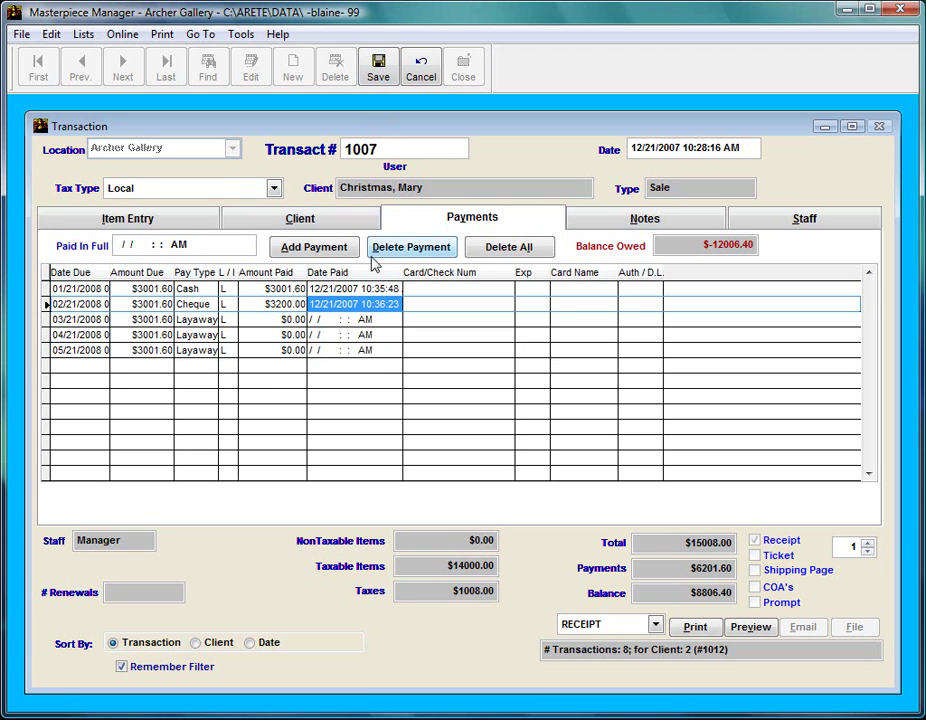
left_click(383, 76)
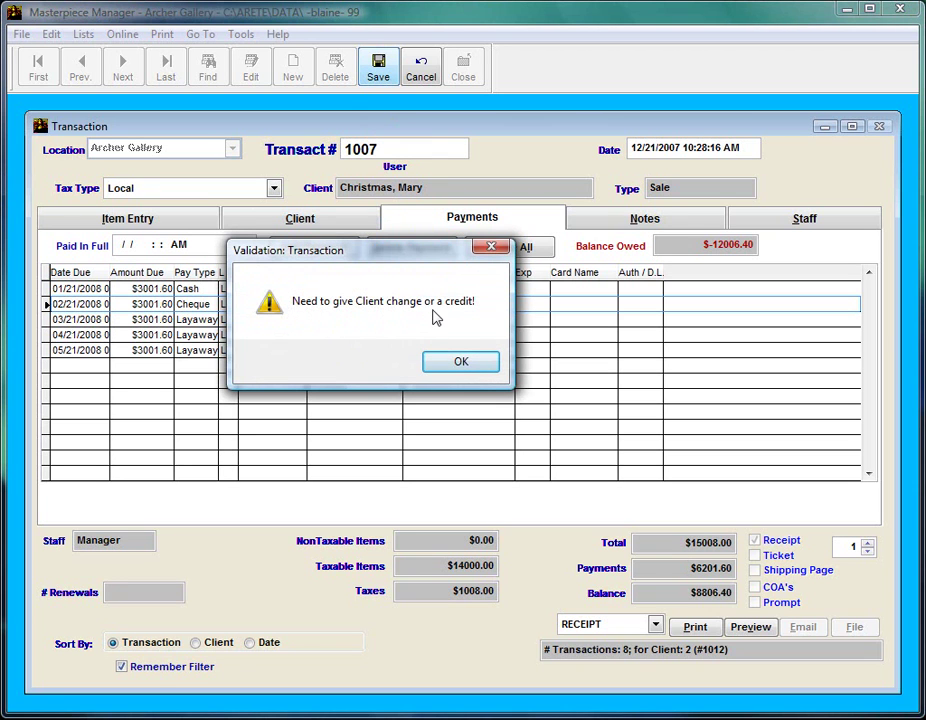
left_click(459, 361)
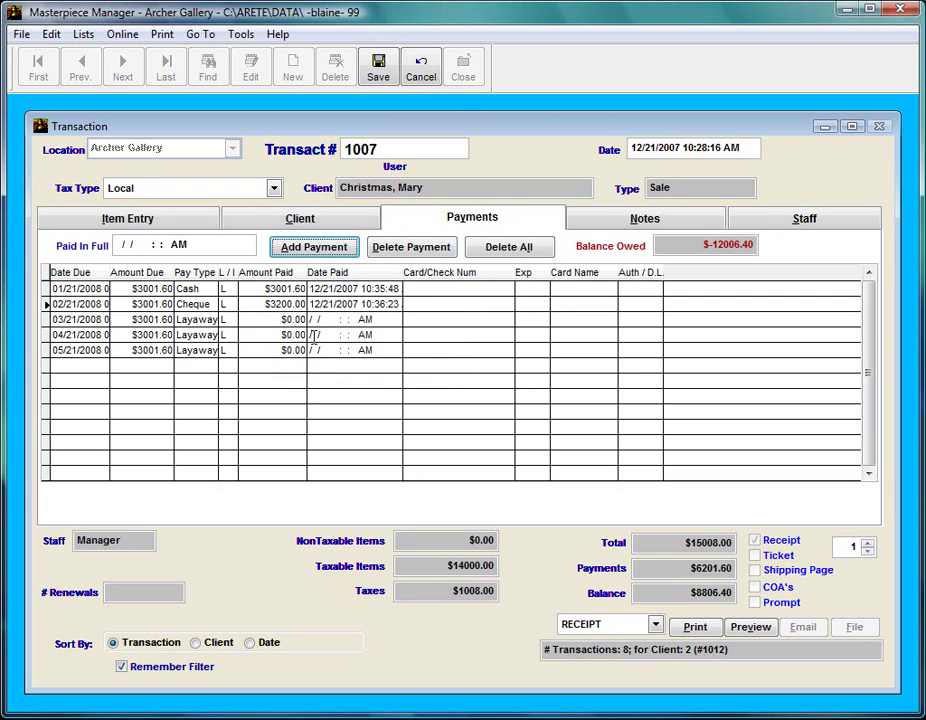
Record the overpayment as change given back to the client with the Make Change option, and save the transaction.
left_click(308, 252)
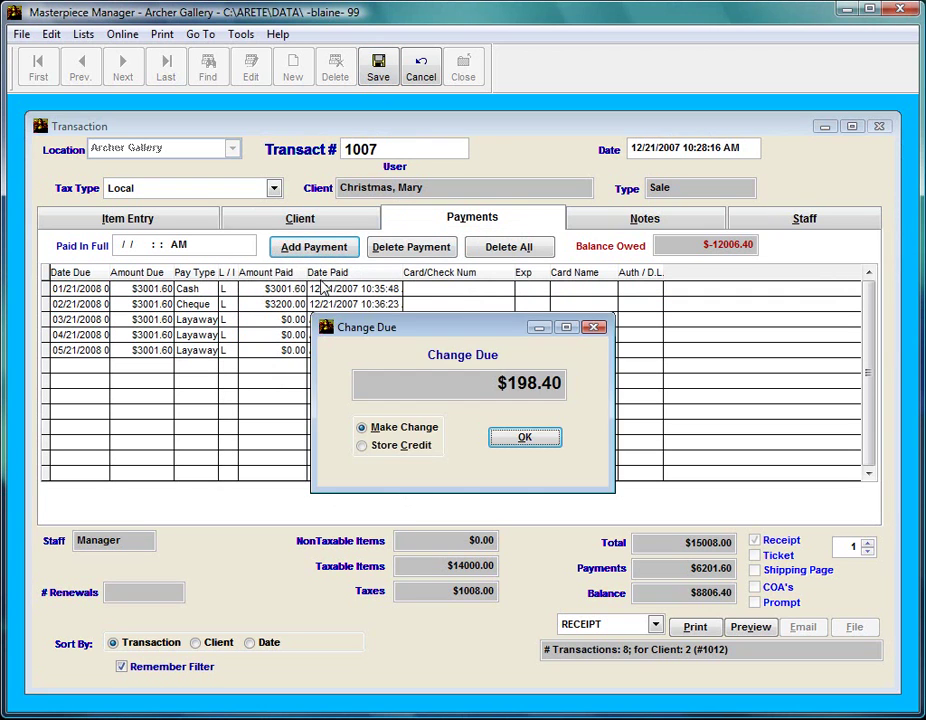
left_click(531, 442)
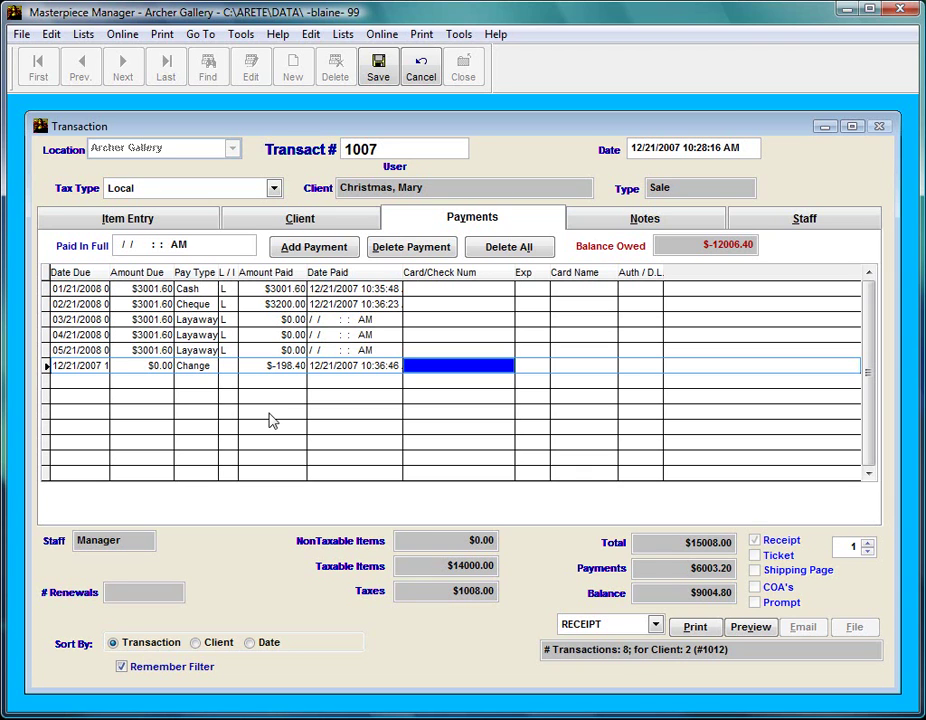
left_click(378, 70)
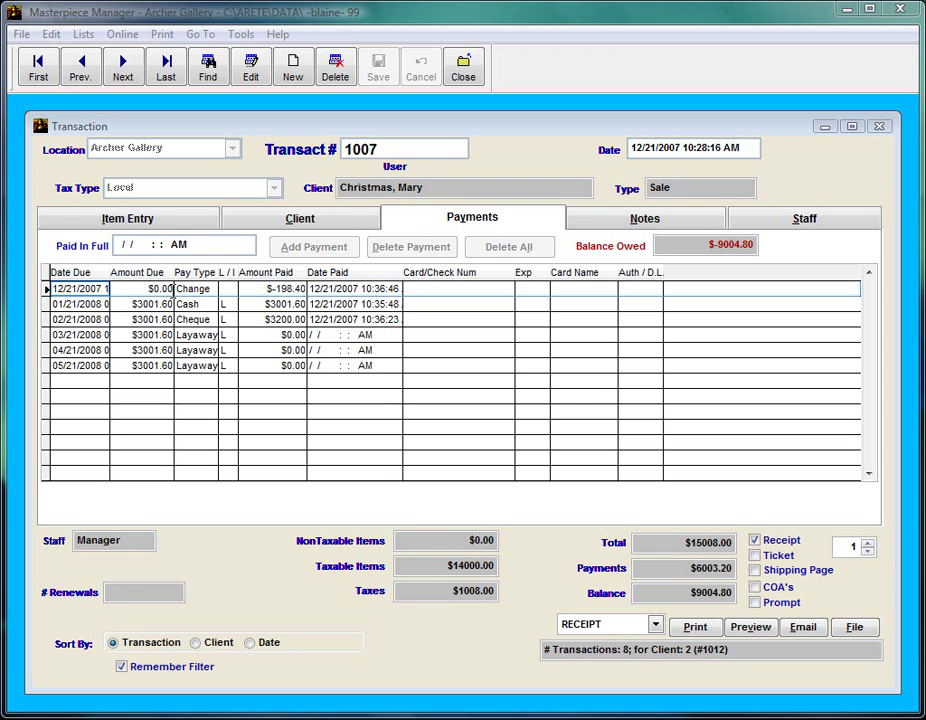
Open the client's contact details from the transaction and start a printed statement for that client.
left_click(301, 220)
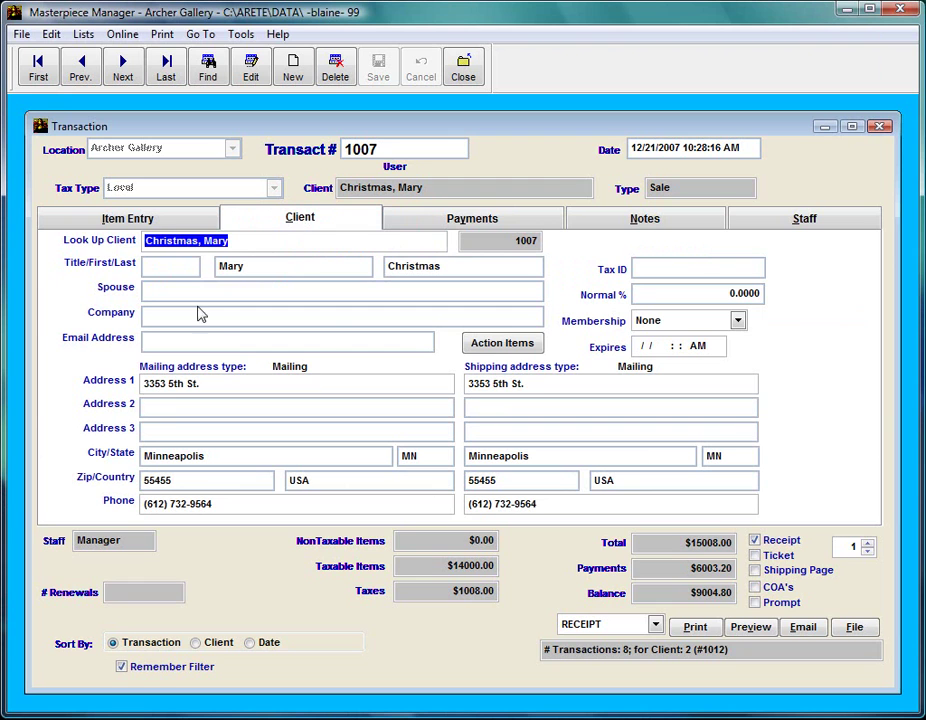
double_click(207, 241)
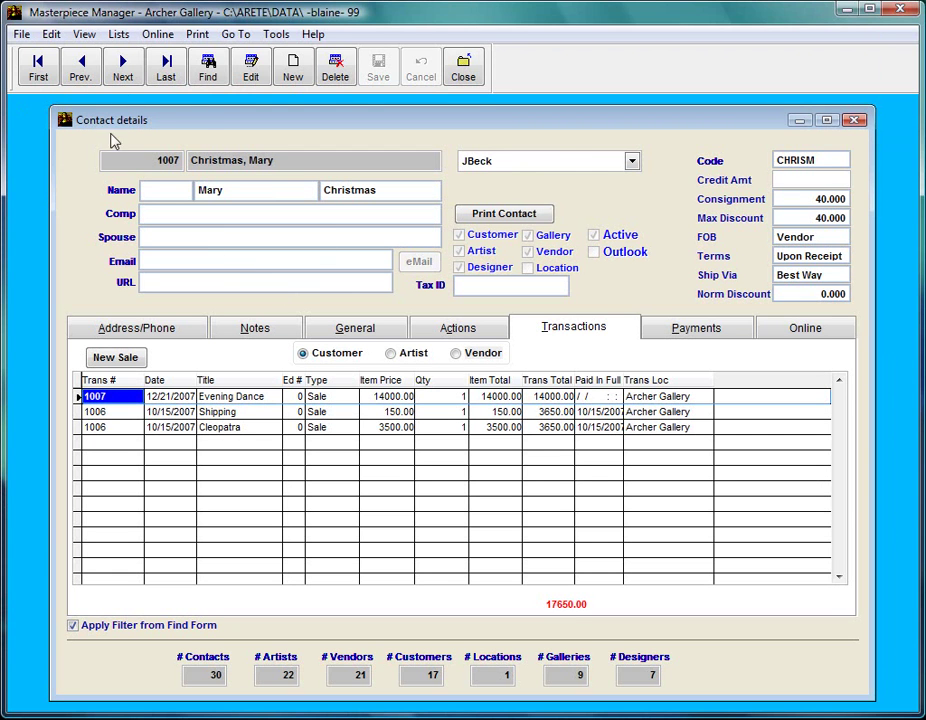
left_click(356, 326)
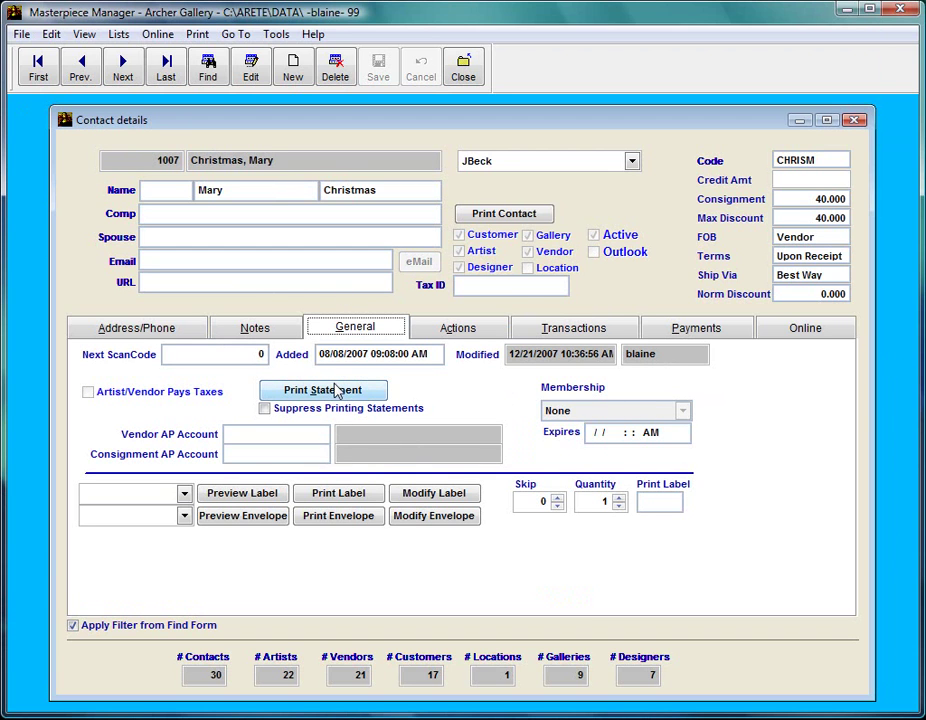
left_click(300, 391)
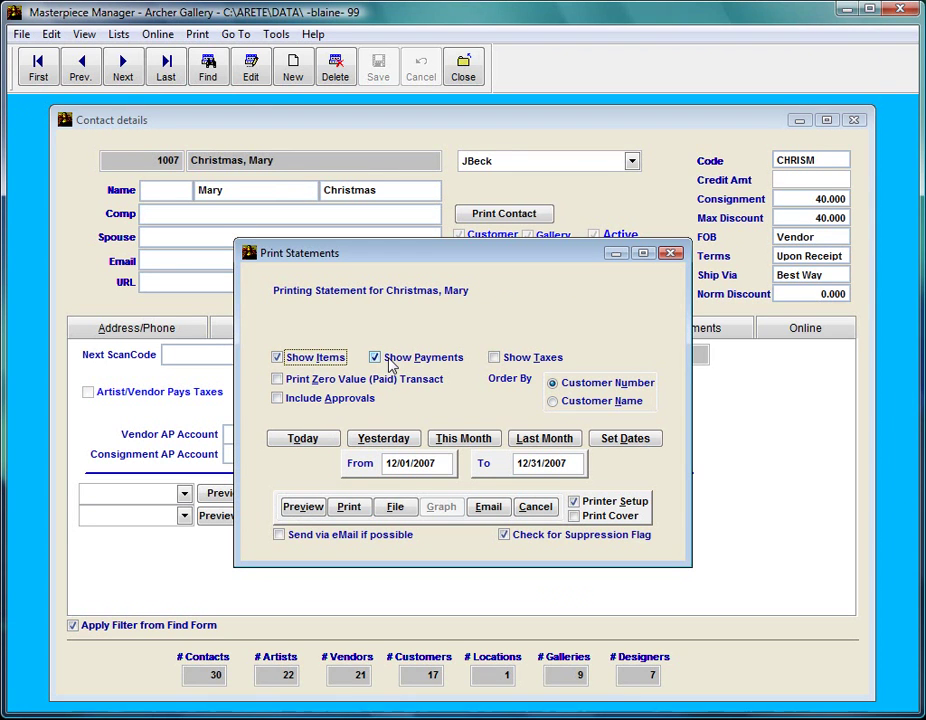
Include taxes on the client's statement and set its date range to this month, 12/01/2007 to 12/31/2007.
left_click(505, 360)
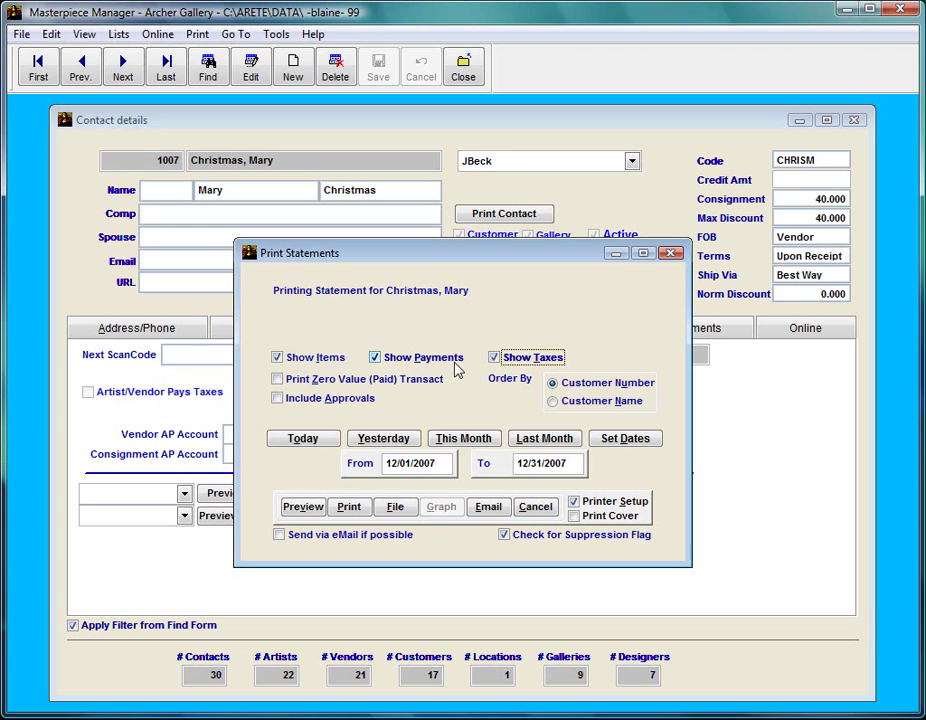
left_click(462, 440)
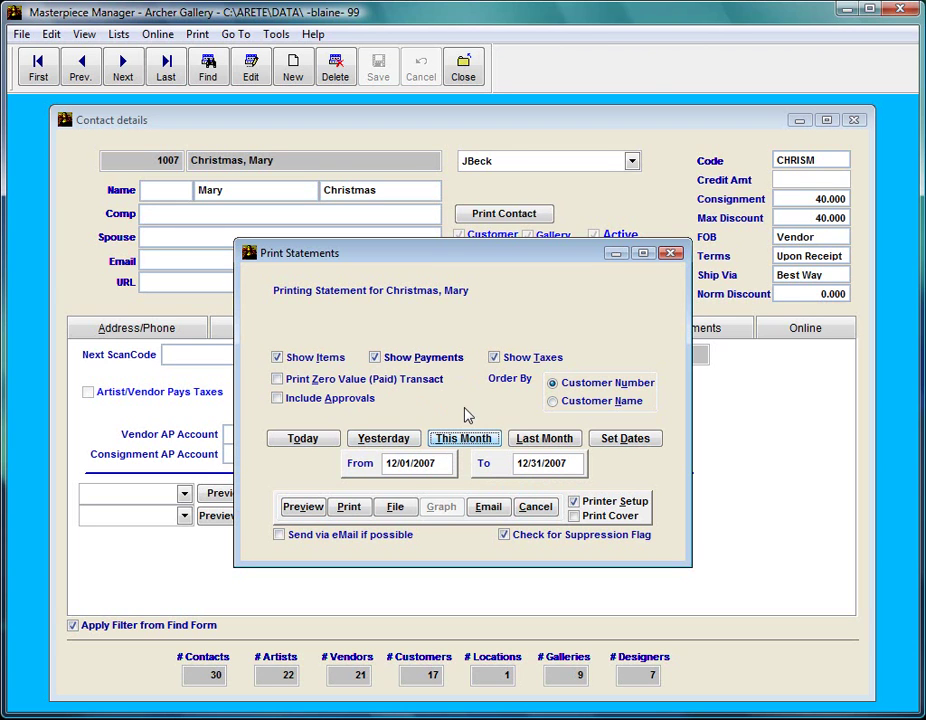
double_click(398, 464)
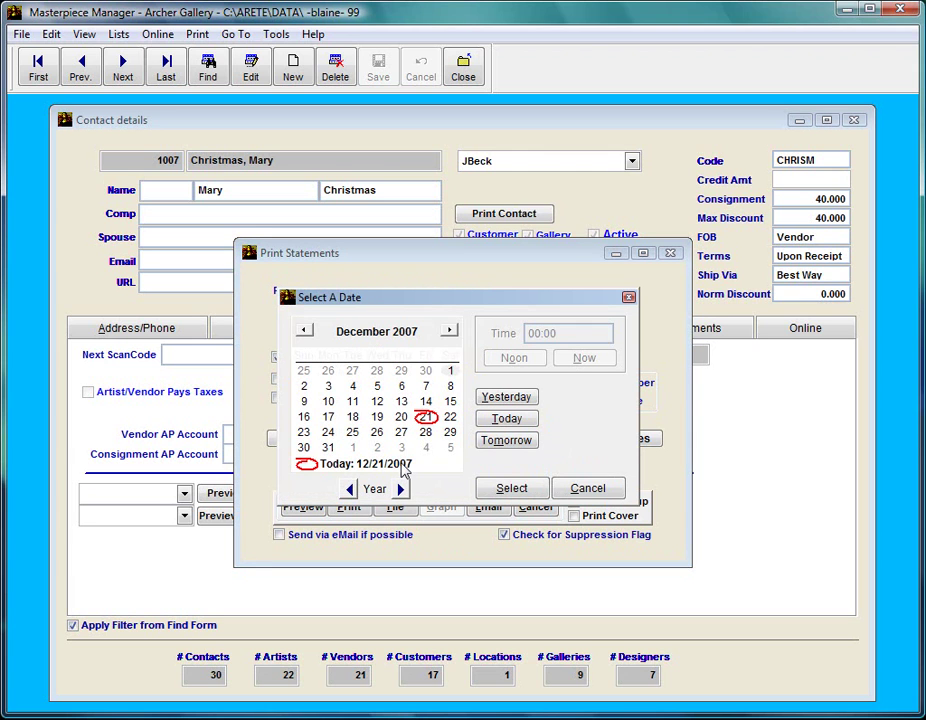
left_click(583, 490)
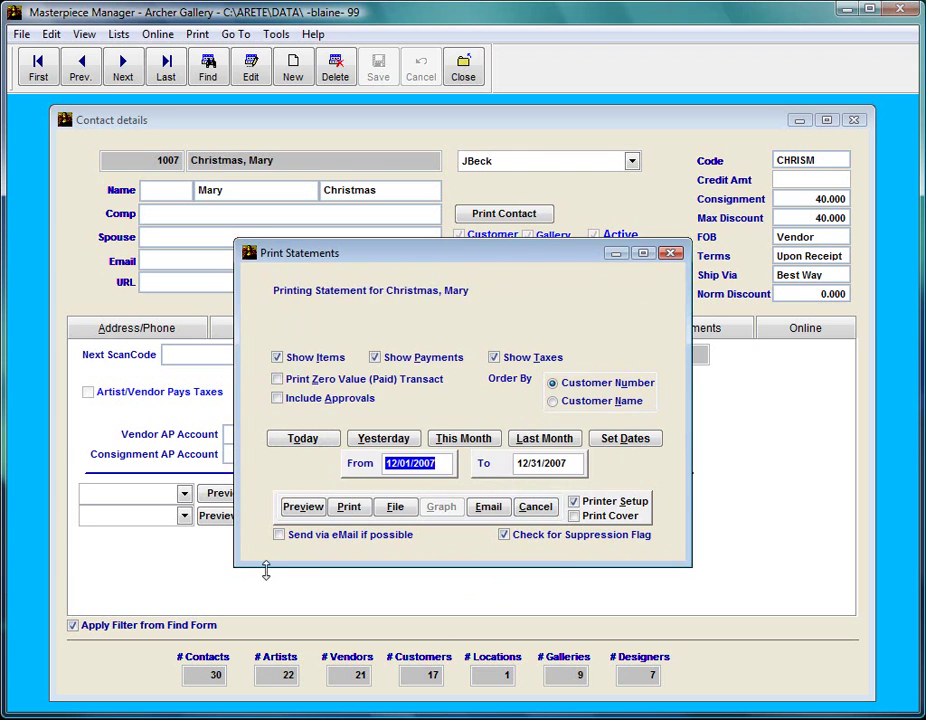
Preview the client's statement of items and payments, then close the preview and leave the statement options without printing.
left_click(303, 507)
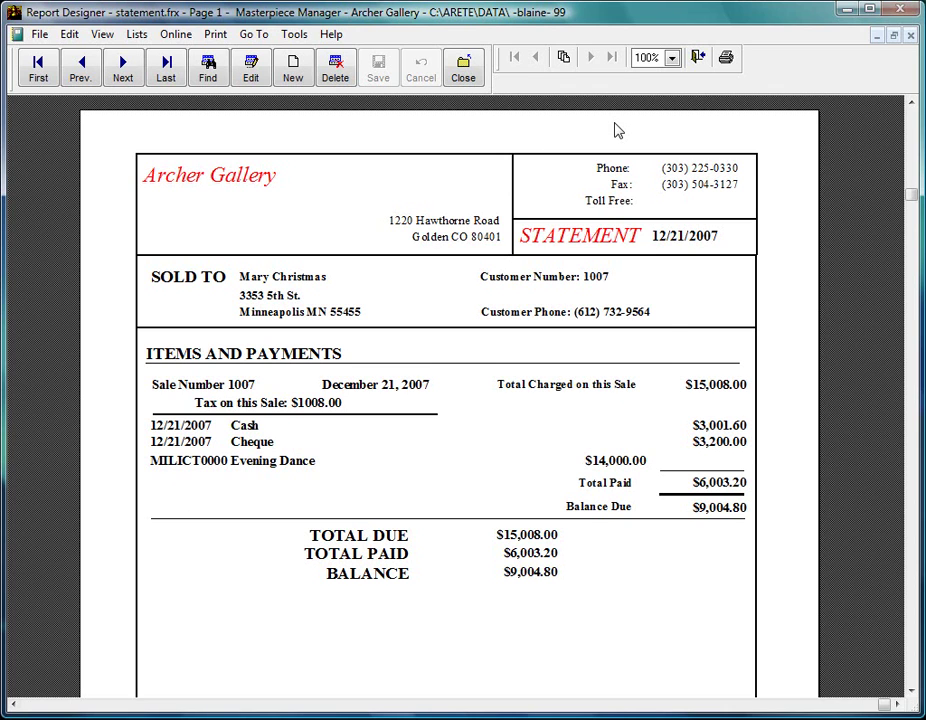
left_click(697, 57)
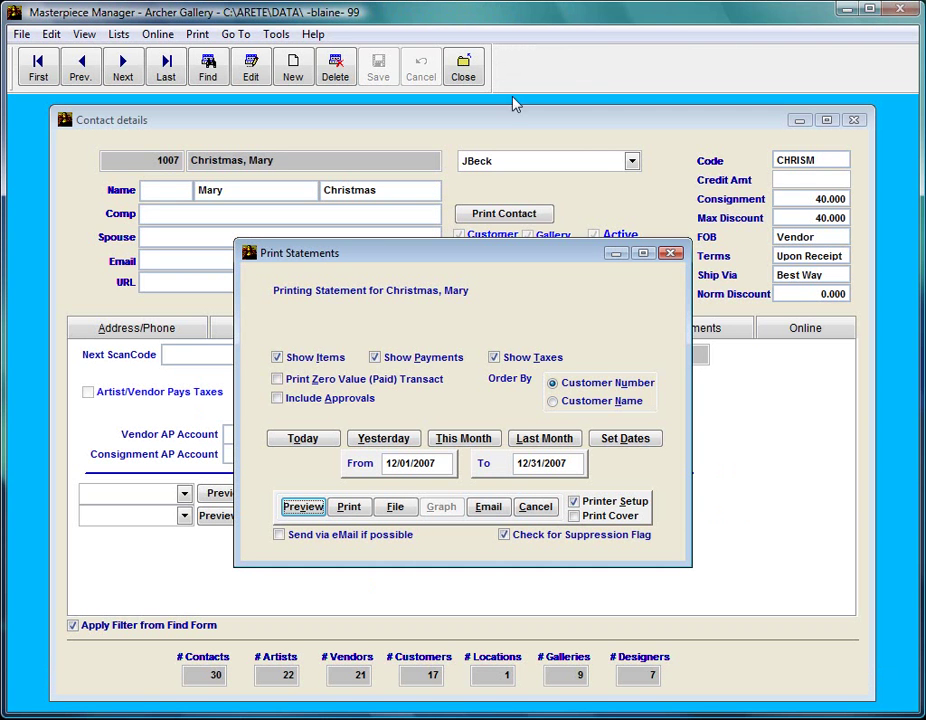
left_click(535, 507)
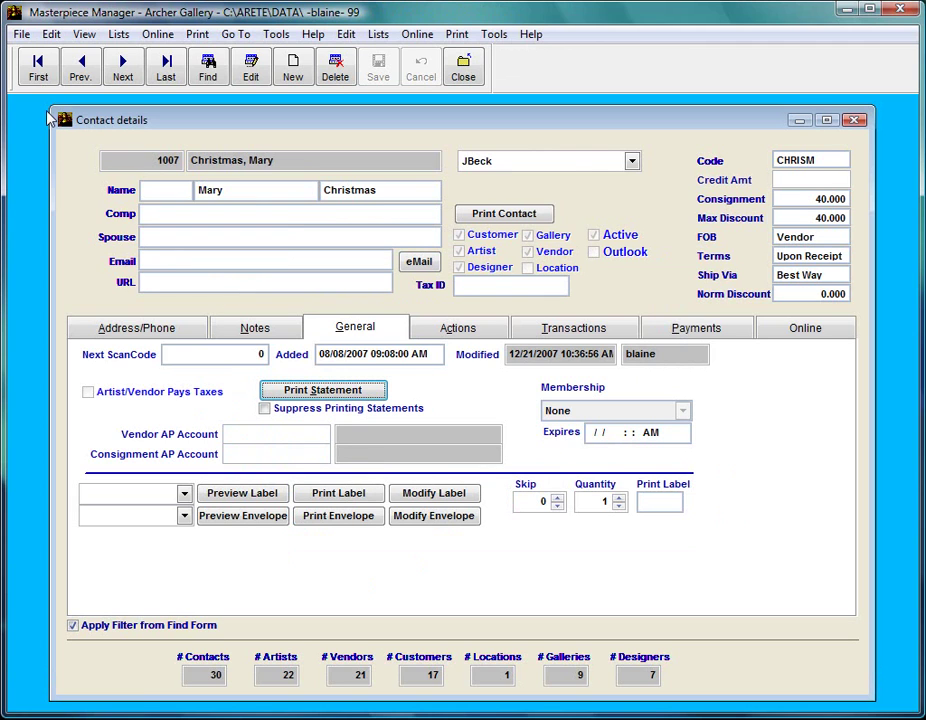